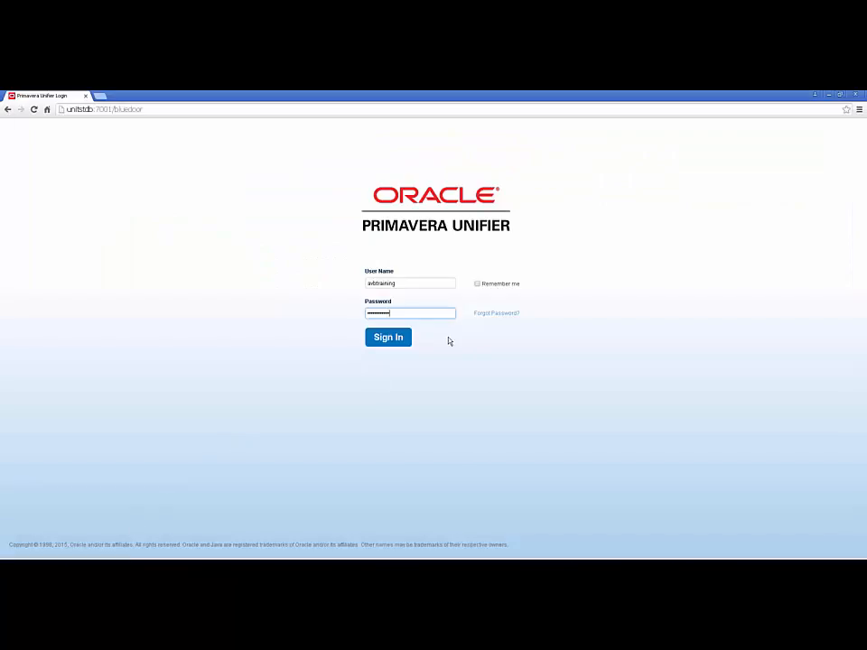
# Step: Sign in, then accept the Vendor Lien Waiver task VL-000006 and expand its form section
pyautogui.click(388, 337)
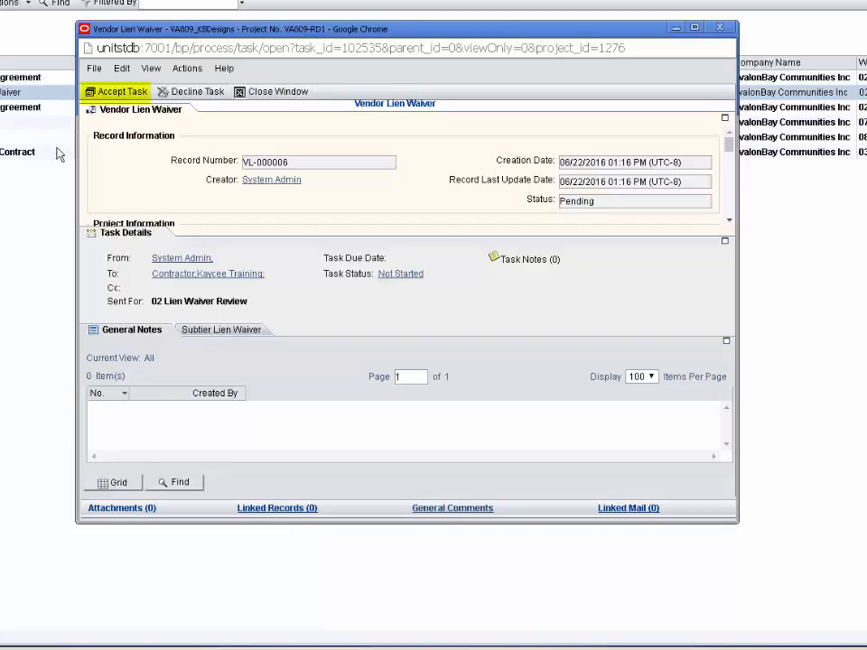
pyautogui.click(110, 91)
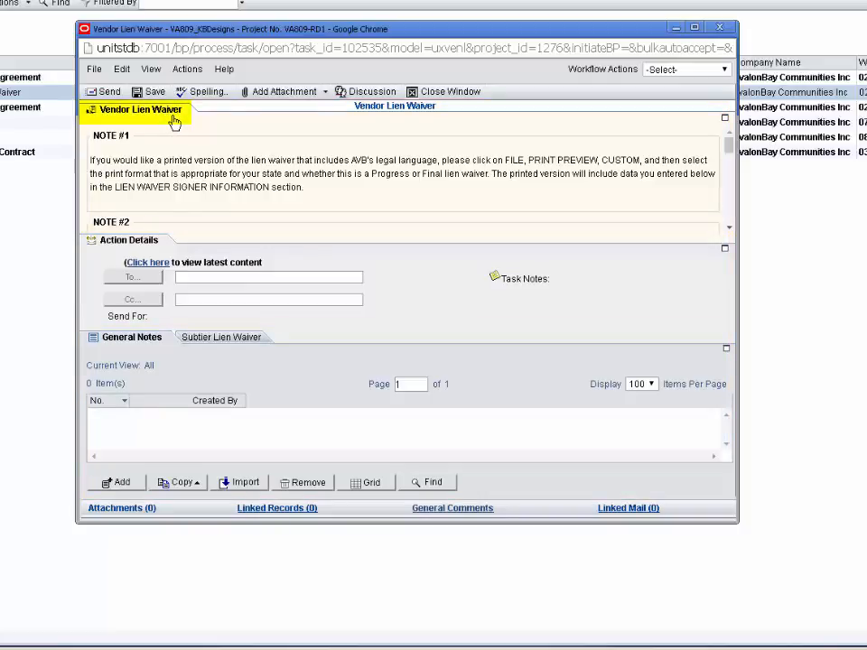
pyautogui.click(174, 122)
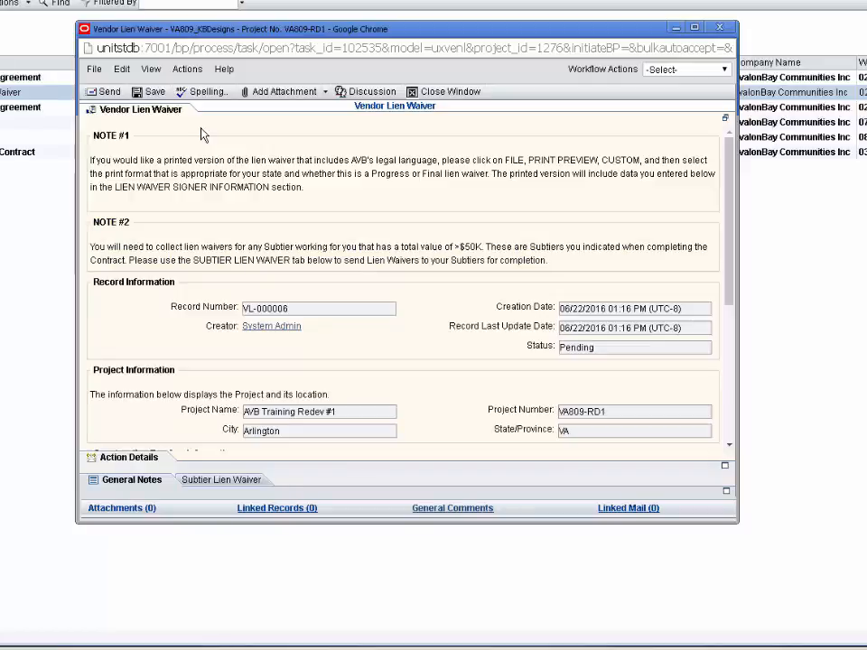
# Step: Set the signer's state to CA and the month to June in the Lien Waiver Signer Information
pyautogui.moveTo(730, 158)
pyautogui.mouseDown()
pyautogui.moveTo(742, 268)
pyautogui.moveTo(733, 303)
pyautogui.mouseUp()
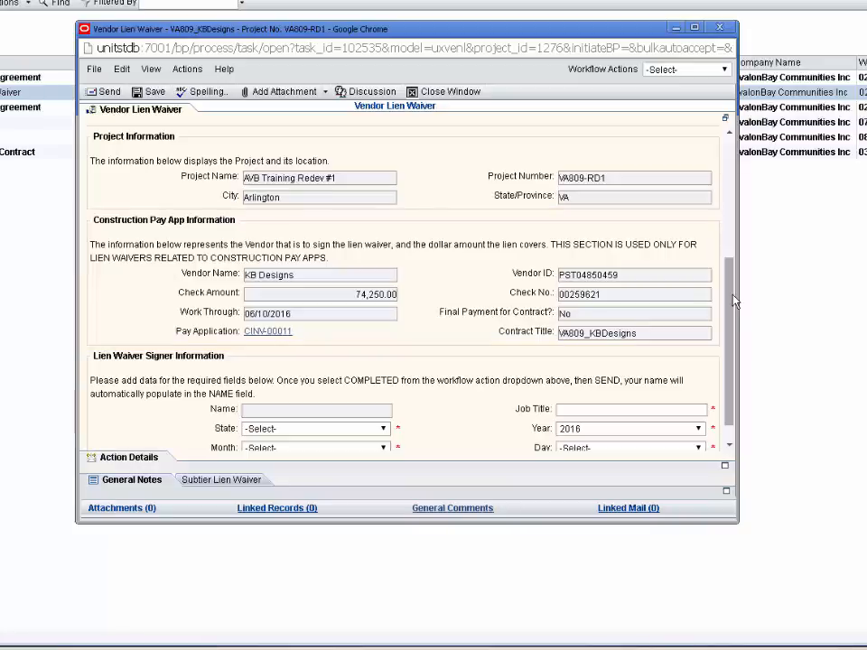
pyautogui.moveTo(733, 296); pyautogui.dragTo(734, 349)
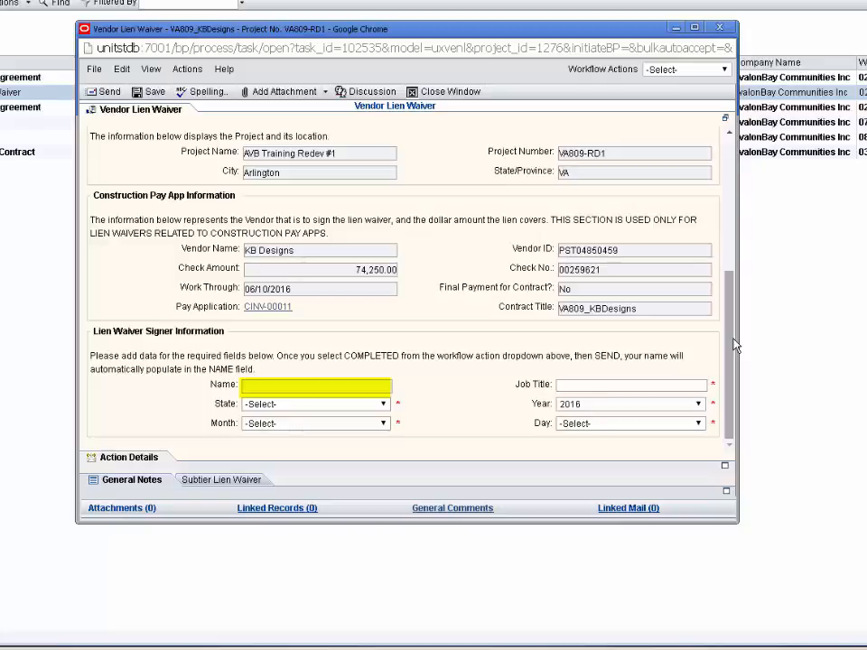
pyautogui.click(384, 404)
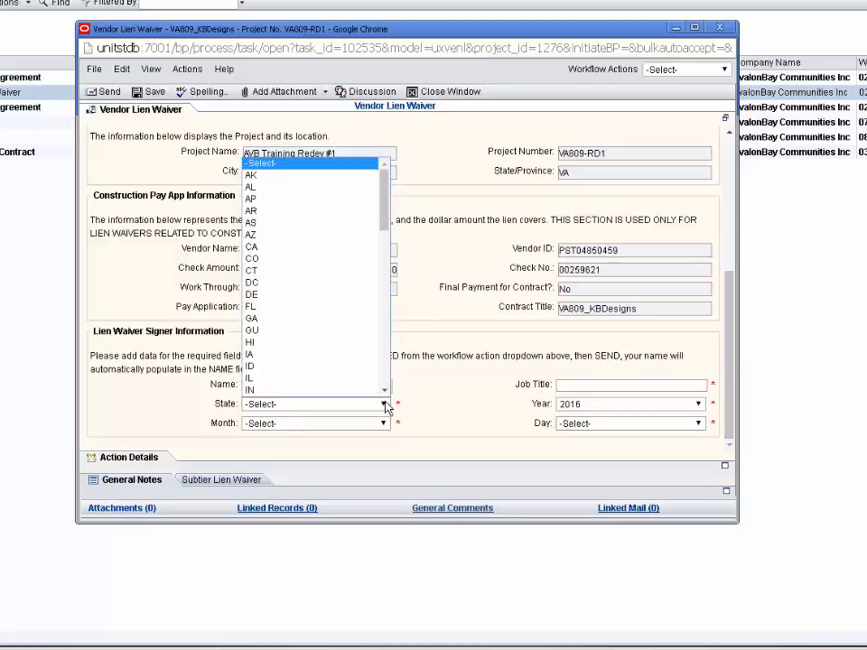
pyautogui.click(296, 246)
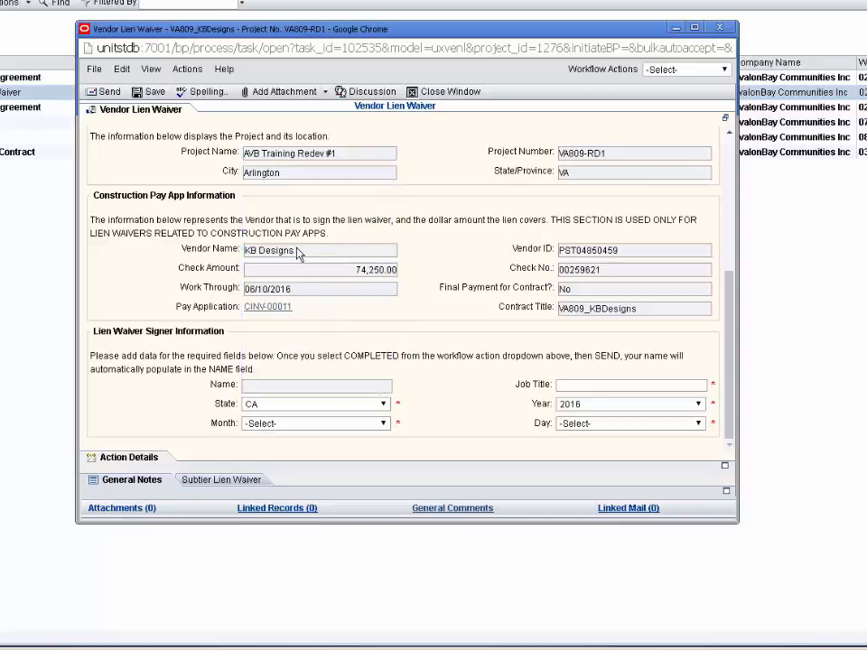
pyautogui.click(386, 422)
pyautogui.click(298, 511)
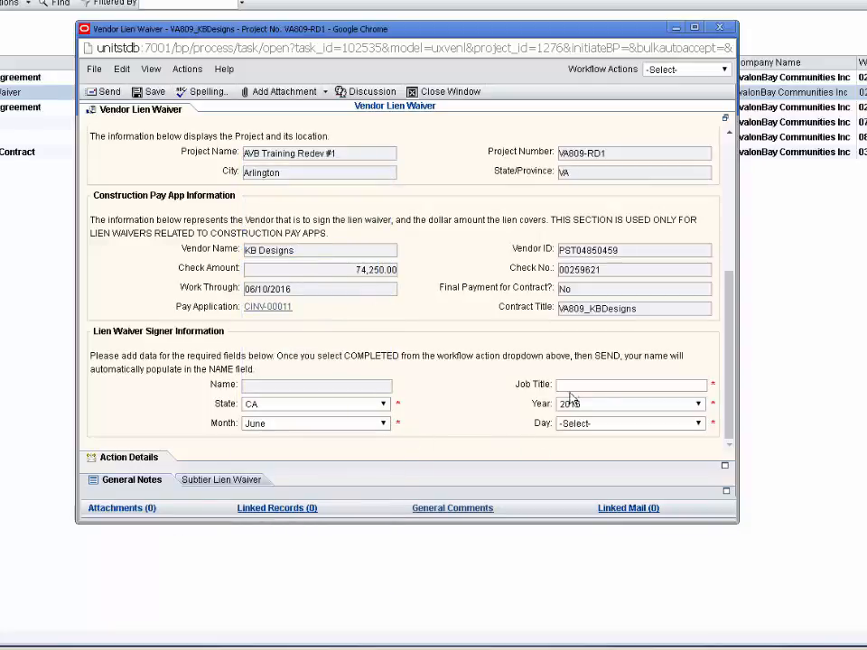
# Step: Enter Project Manager as the signer's job title and set the day to 29
pyautogui.click(624, 385)
pyautogui.write('Project Manager')
pyautogui.click(614, 430)
pyautogui.scroll(-5, 650, 343)
pyautogui.click(614, 381)
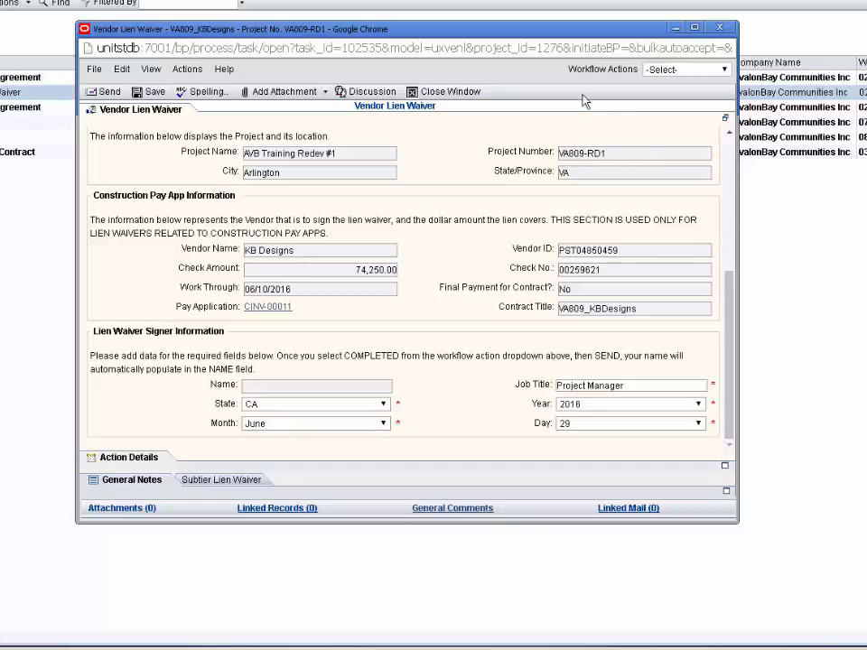
# Step: Set the vendor lien waiver's workflow action to Send to Colleague and add the KB Designs user as recipient
pyautogui.click(675, 74)
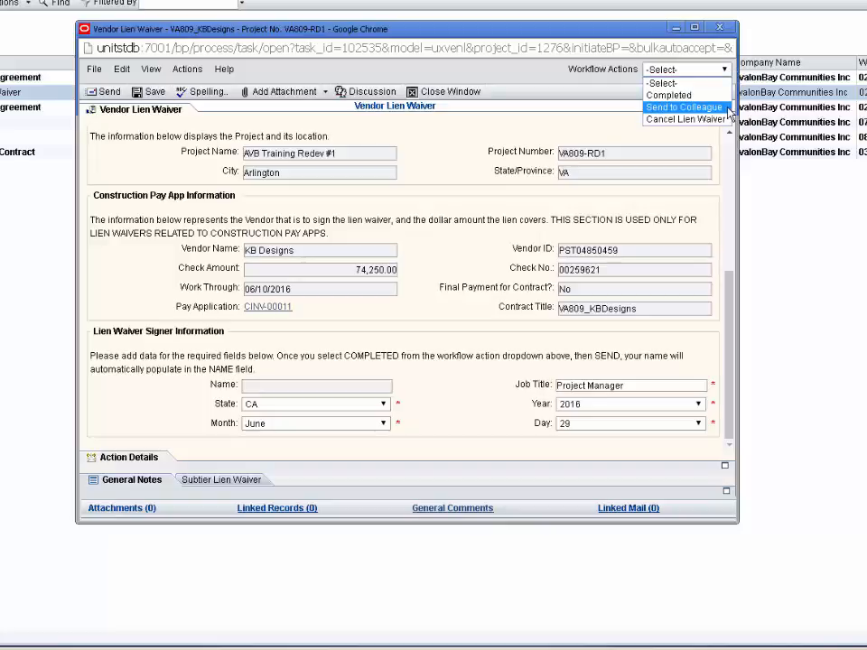
pyautogui.click(720, 109)
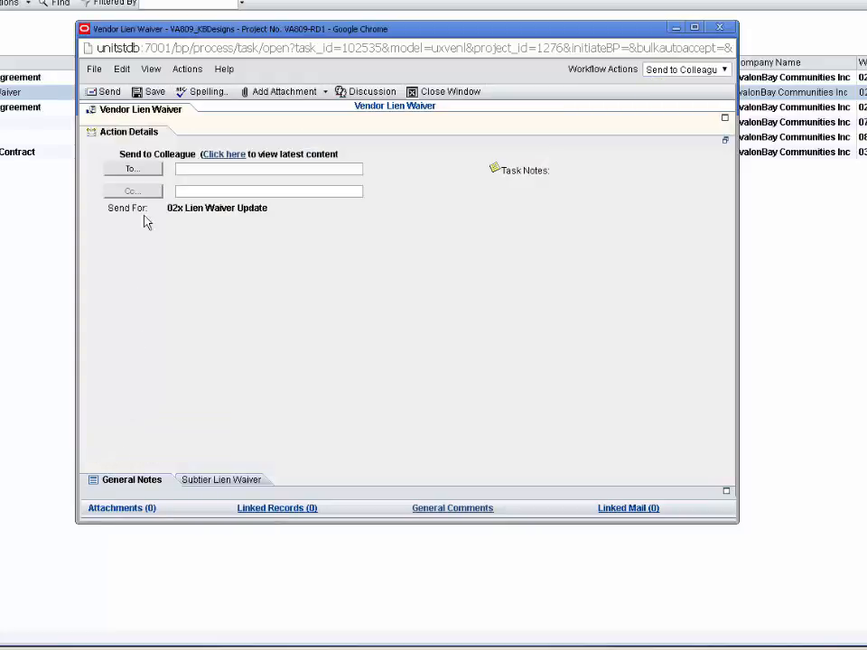
pyautogui.click(144, 171)
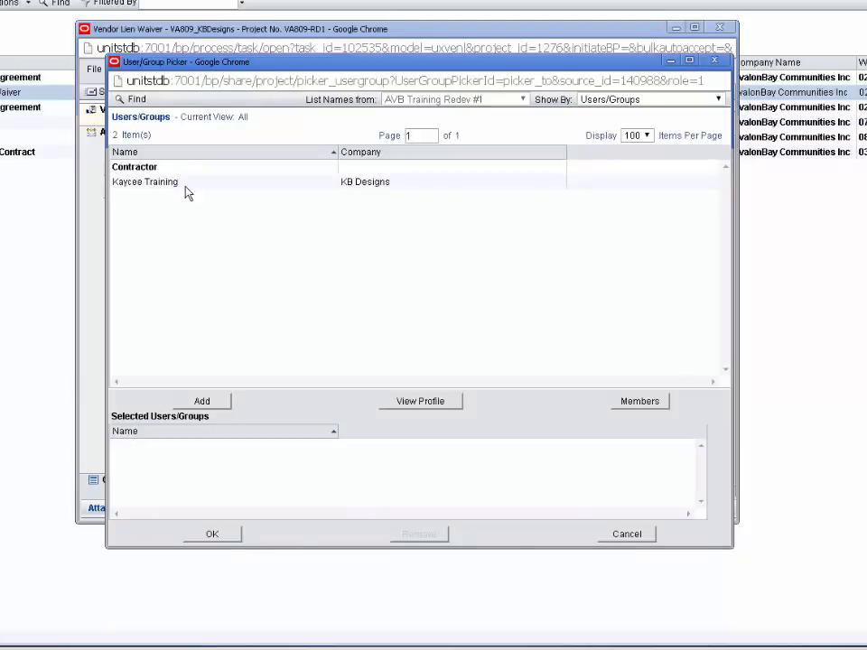
pyautogui.click(186, 190)
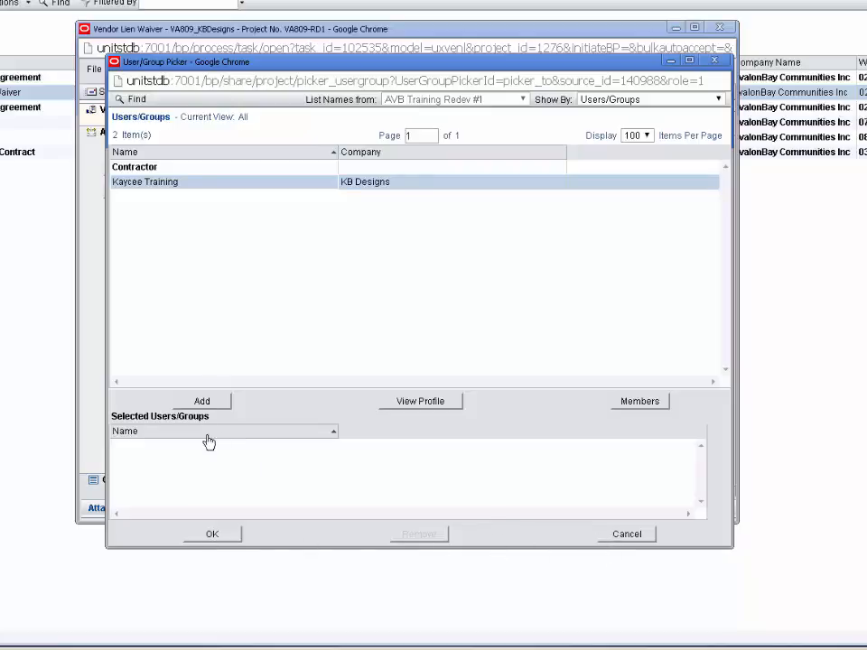
pyautogui.click(200, 401)
pyautogui.click(213, 534)
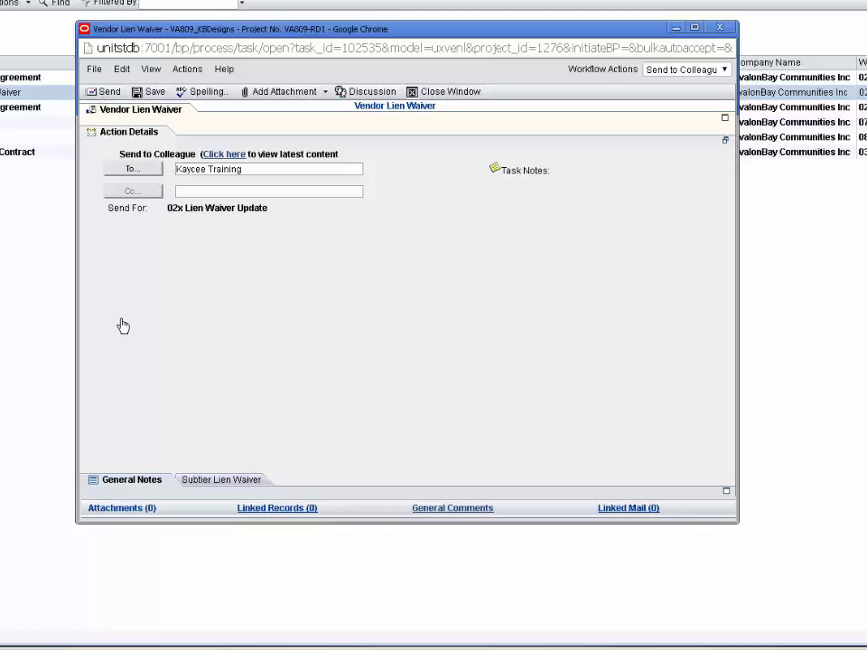
# Step: Add a general notes line item to the vendor lien waiver with the text "add necessary notes"
pyautogui.click(132, 480)
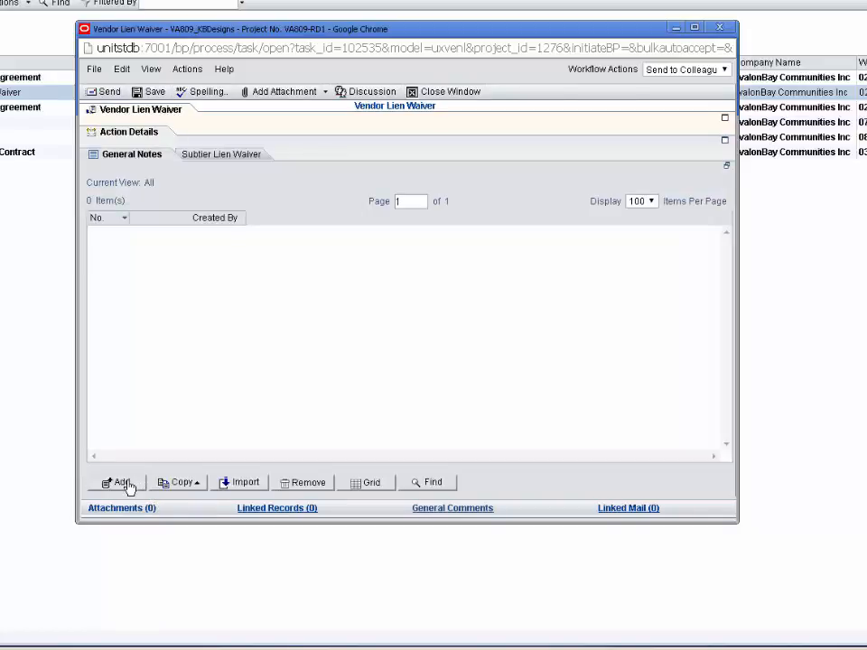
pyautogui.click(127, 485)
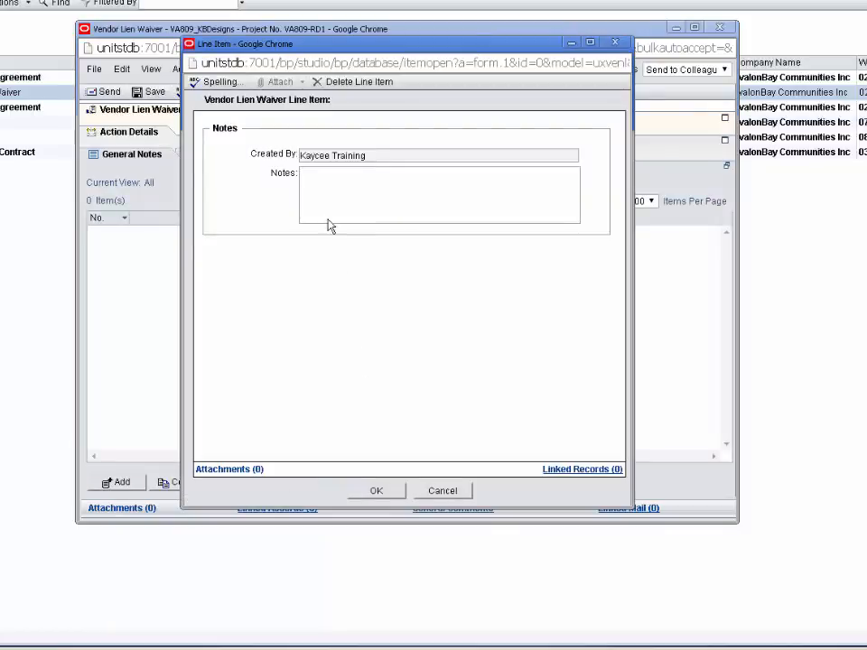
pyautogui.click(329, 195)
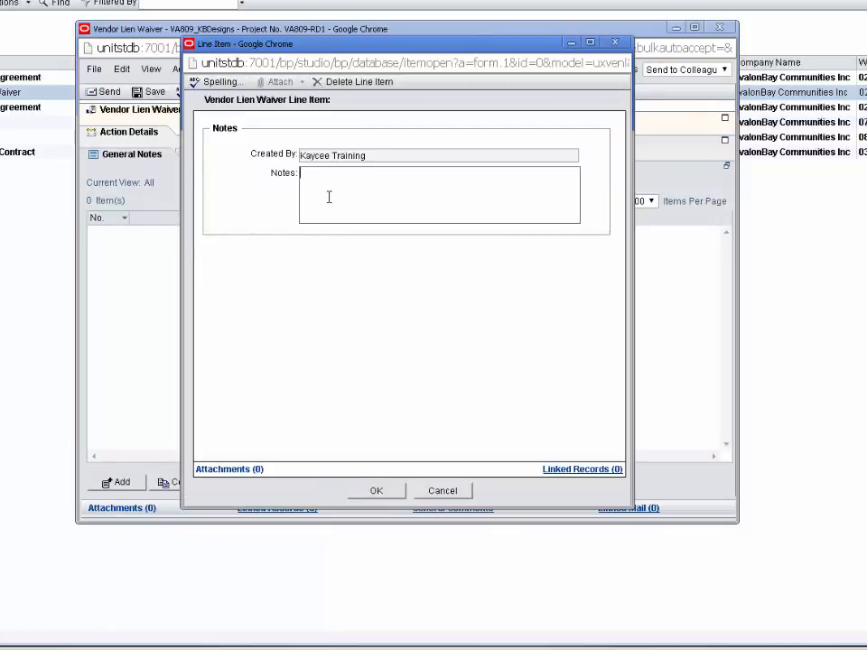
pyautogui.write('add necessary notes')
pyautogui.click(392, 492)
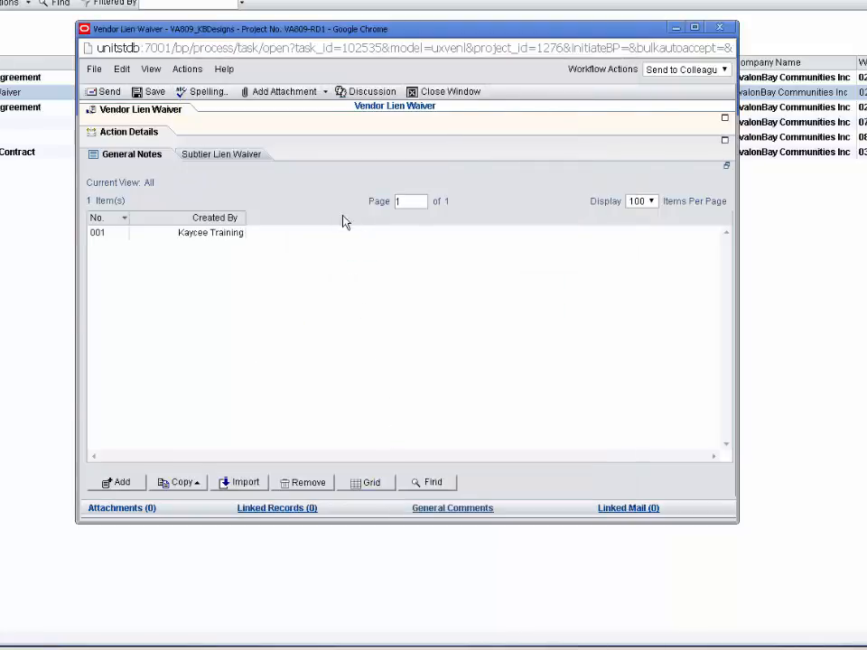
# Step: Create a subtier lien waiver with the Submit workflow action, addressed to the Subtiers group, and send it
pyautogui.click(244, 161)
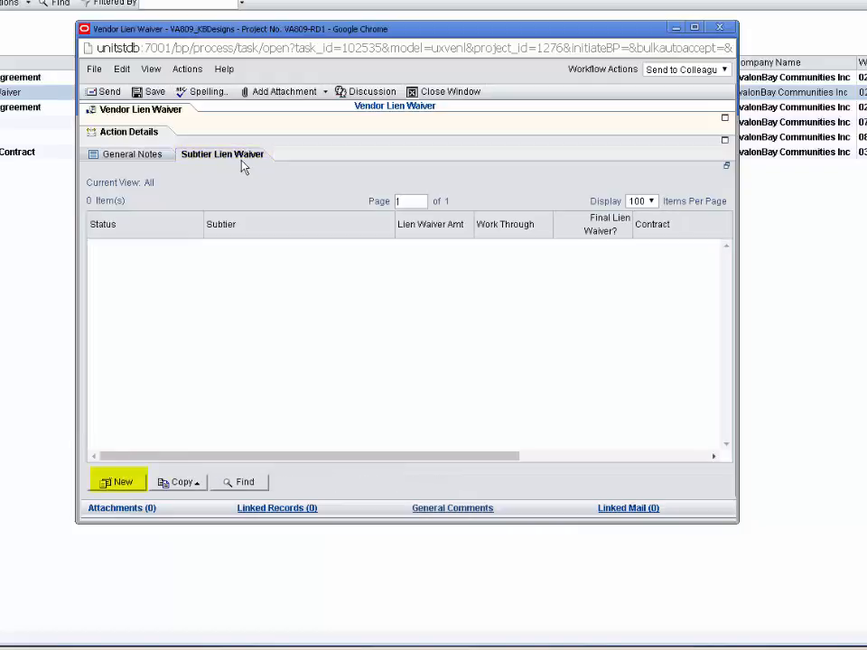
pyautogui.click(127, 485)
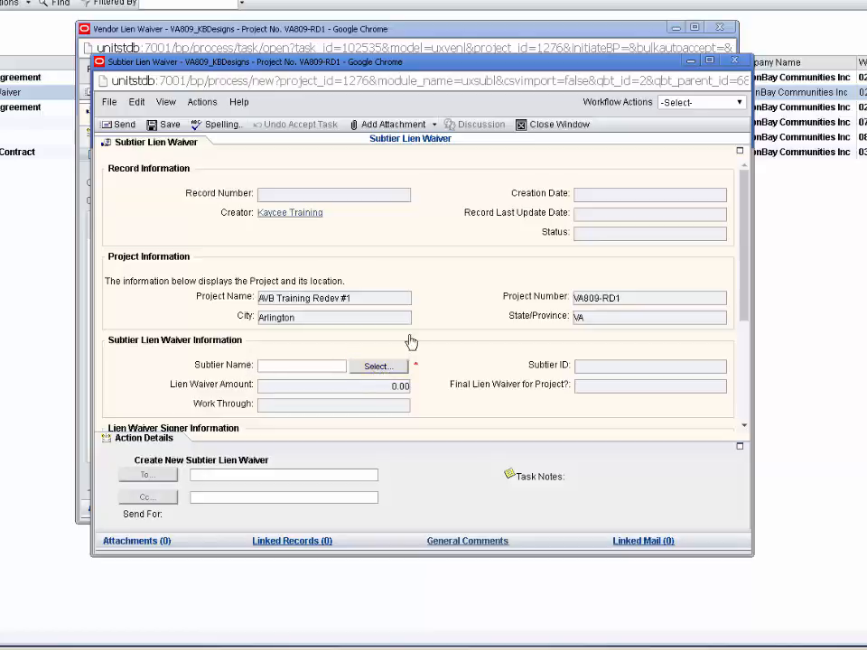
pyautogui.click(671, 103)
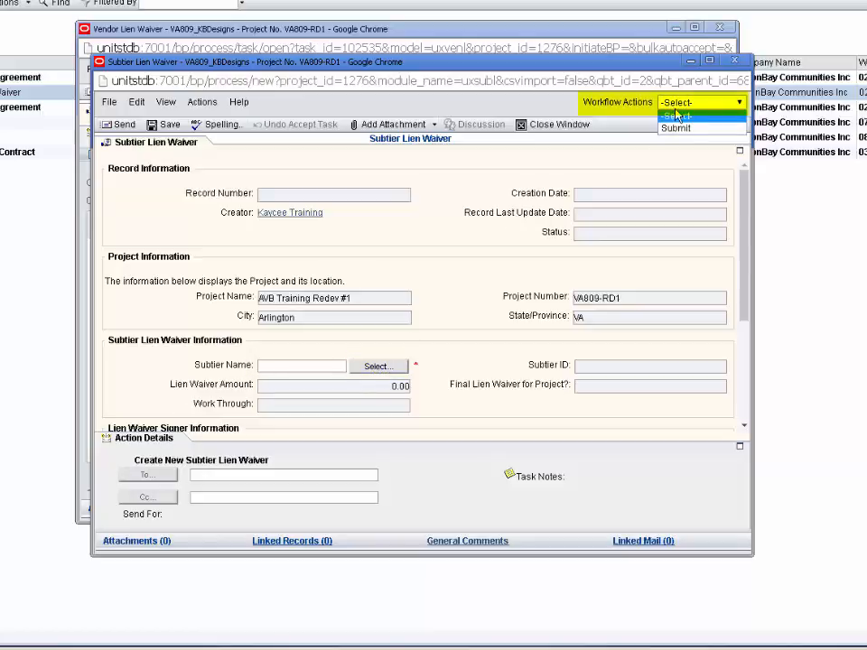
pyautogui.click(673, 127)
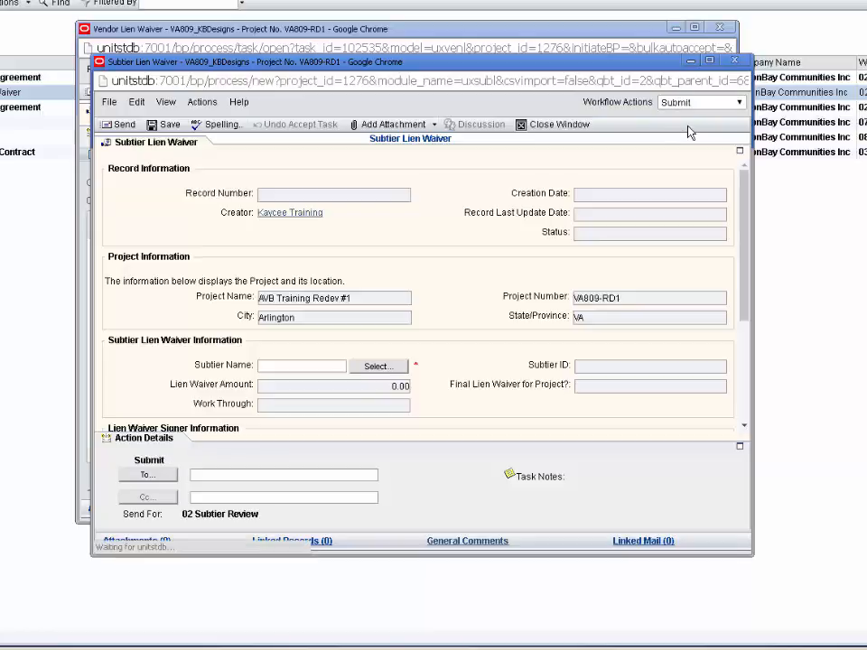
pyautogui.click(142, 481)
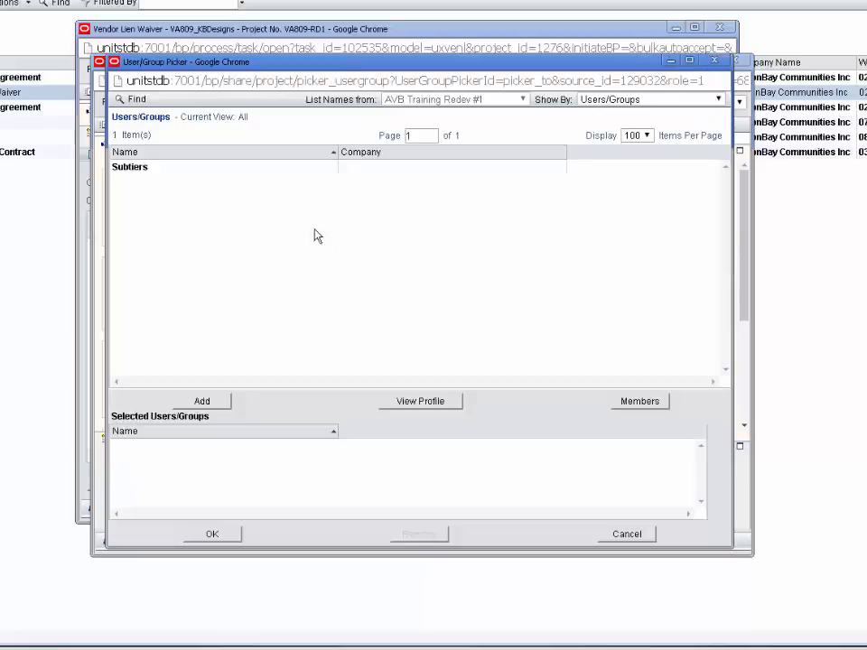
pyautogui.click(180, 171)
pyautogui.click(191, 406)
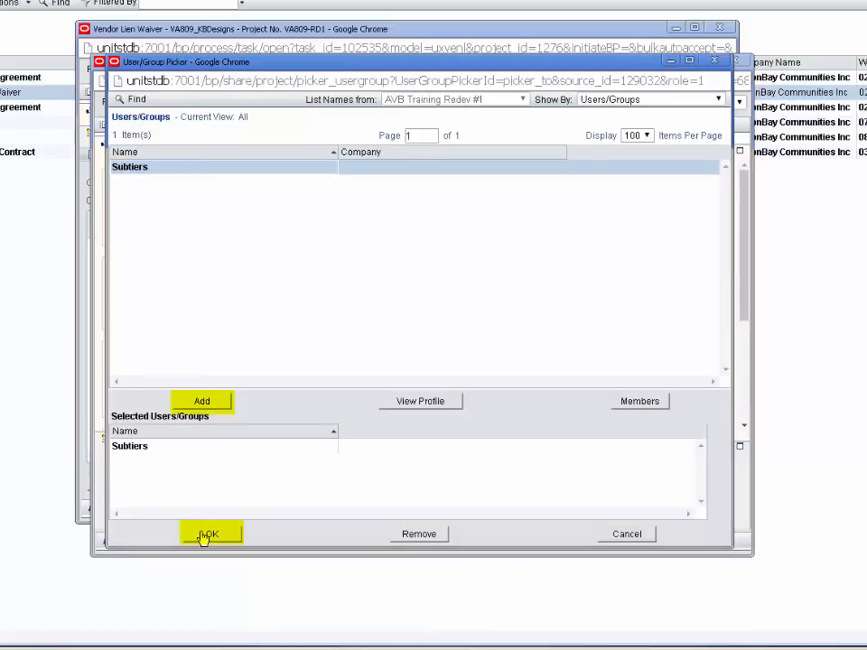
pyautogui.click(204, 533)
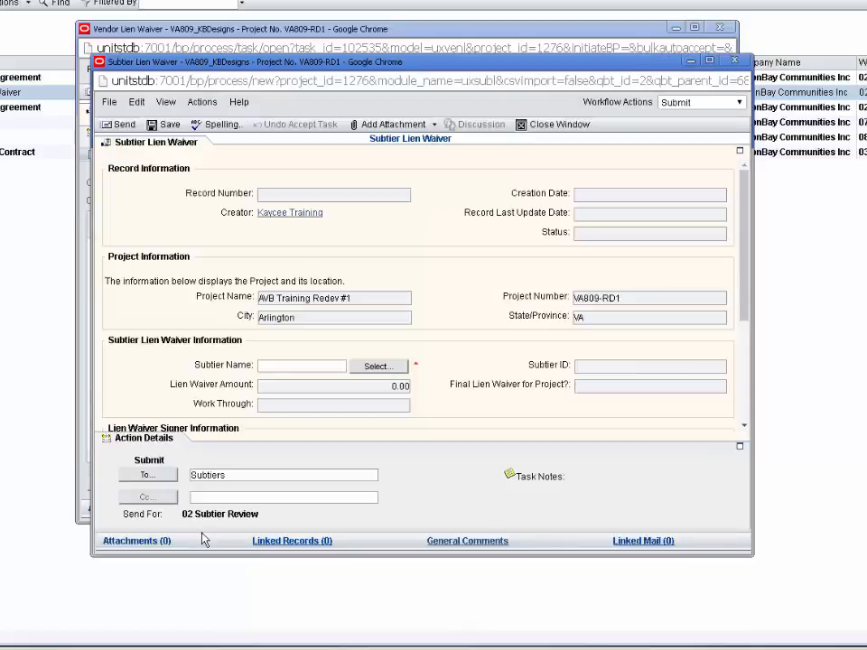
pyautogui.click(123, 125)
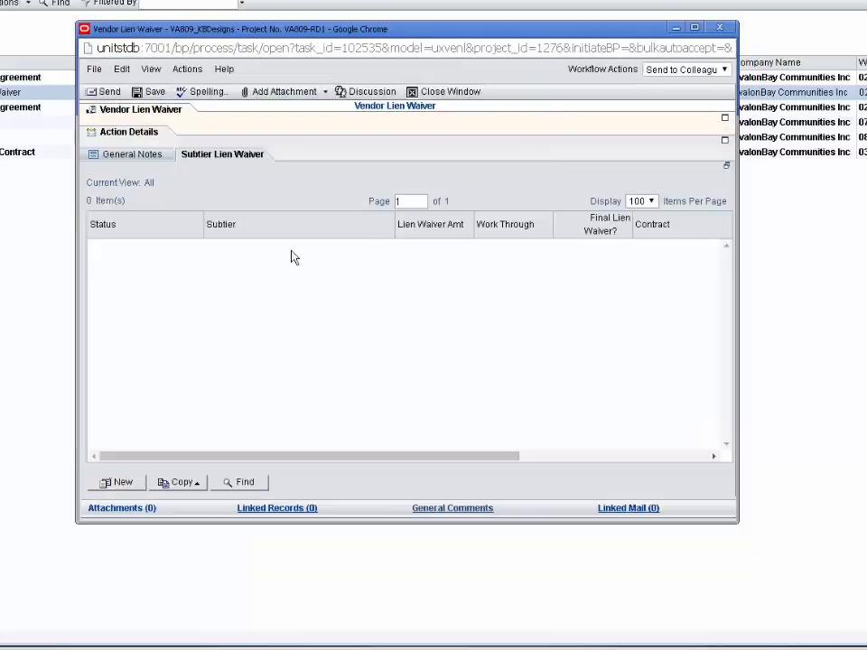
# Step: Set the vendor lien waiver's workflow action to Completed, check its action details and send it
pyautogui.click(702, 70)
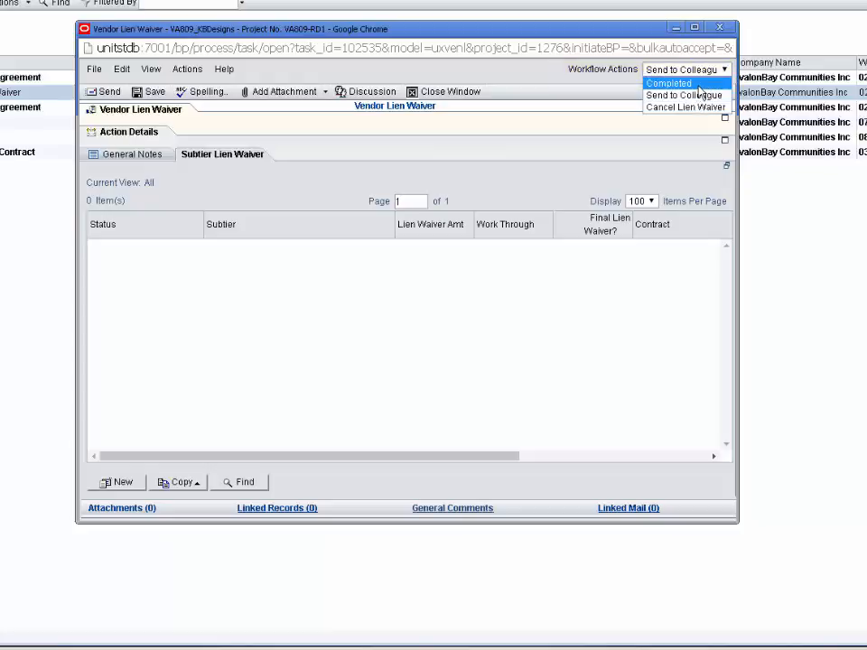
pyautogui.click(697, 83)
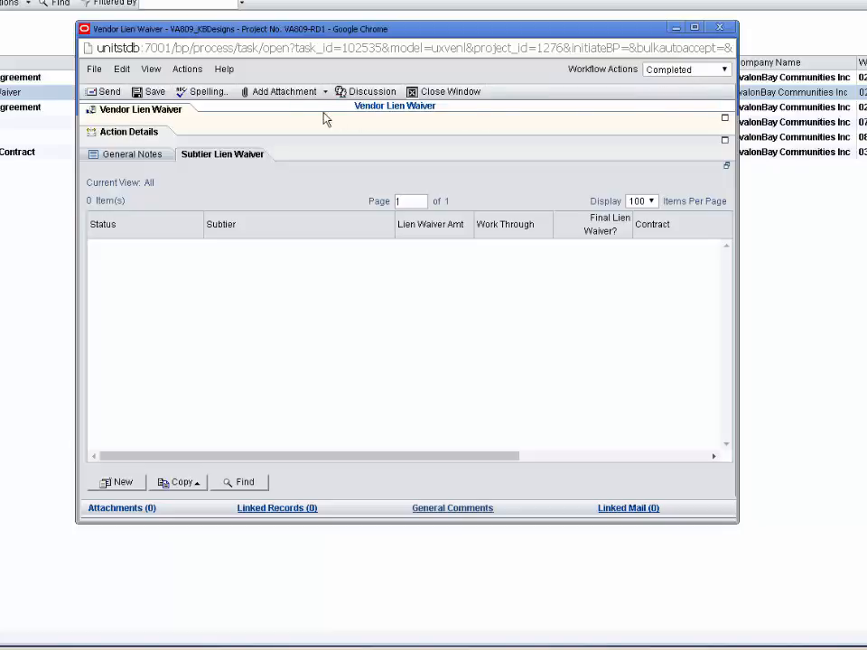
pyautogui.click(144, 137)
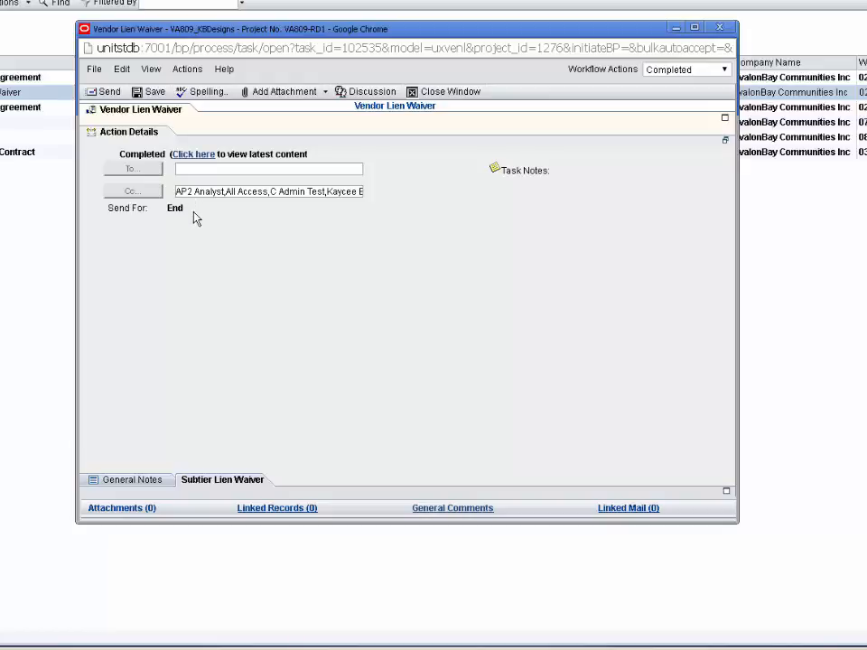
pyautogui.click(116, 94)
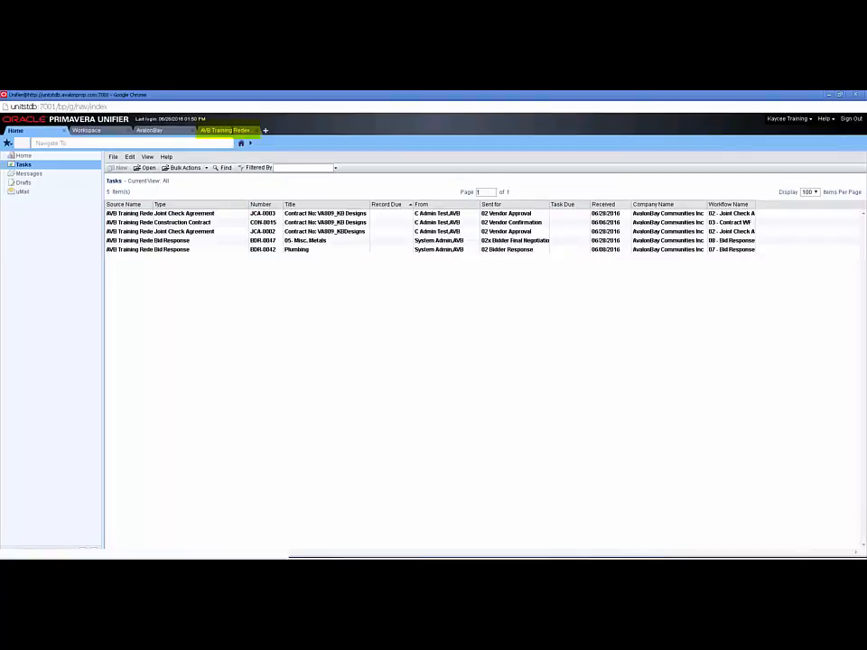
# Step: Open the Vendor Lien Waiver log of the AVB Training Redev #1 project to check the record's status
pyautogui.click(232, 132)
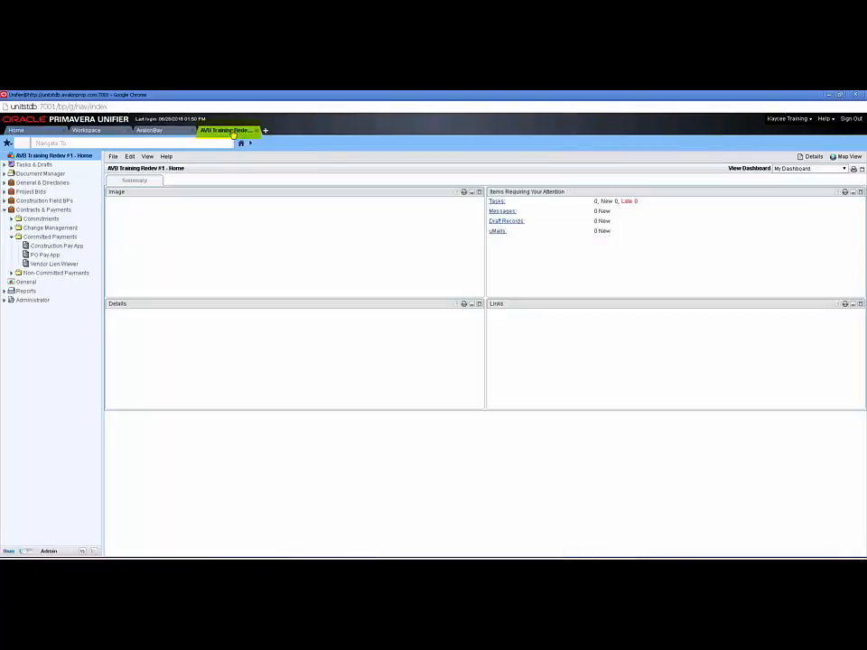
pyautogui.click(89, 265)
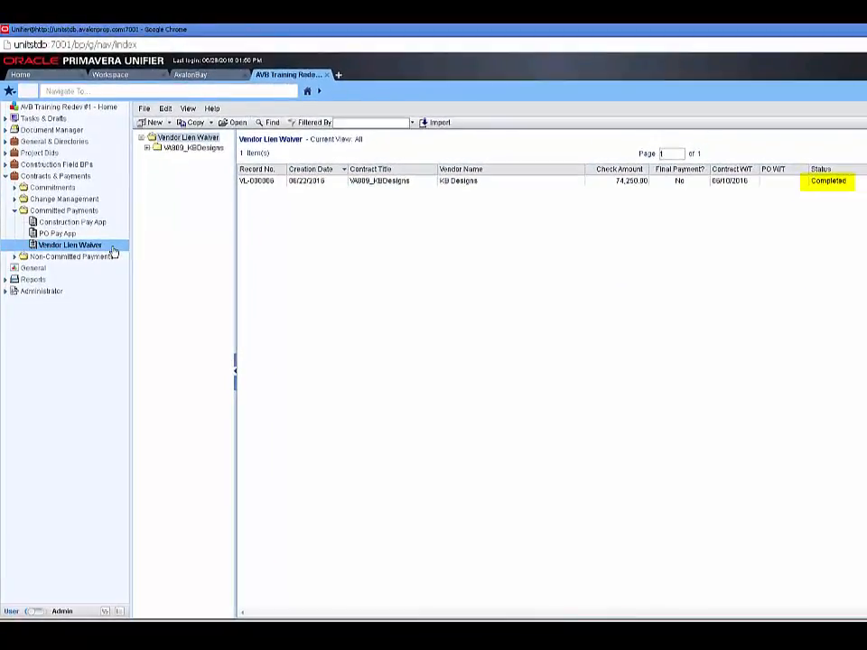
# Step: Start a new Construction Pay App record in the project and expand its Pay Application form
pyautogui.click(112, 223)
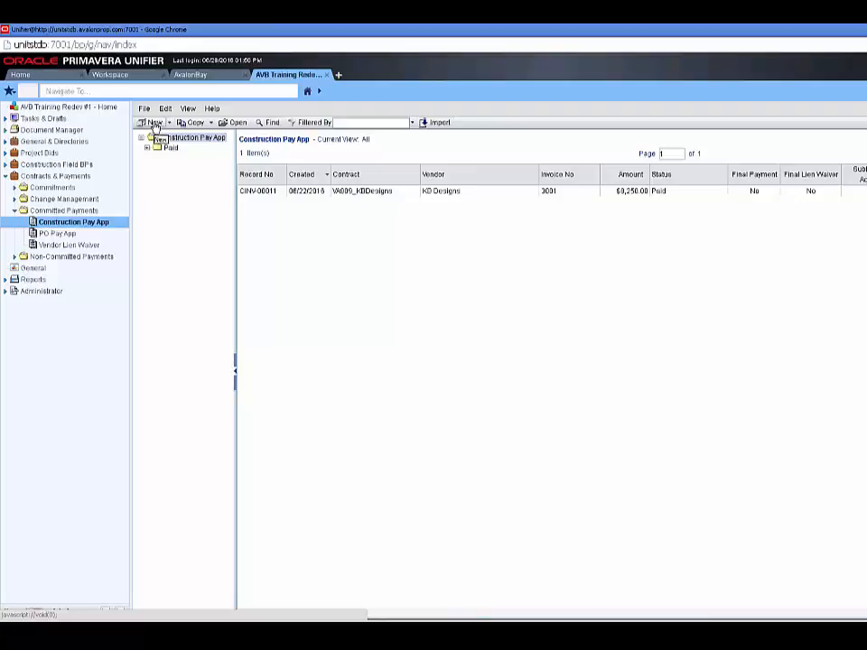
pyautogui.click(156, 125)
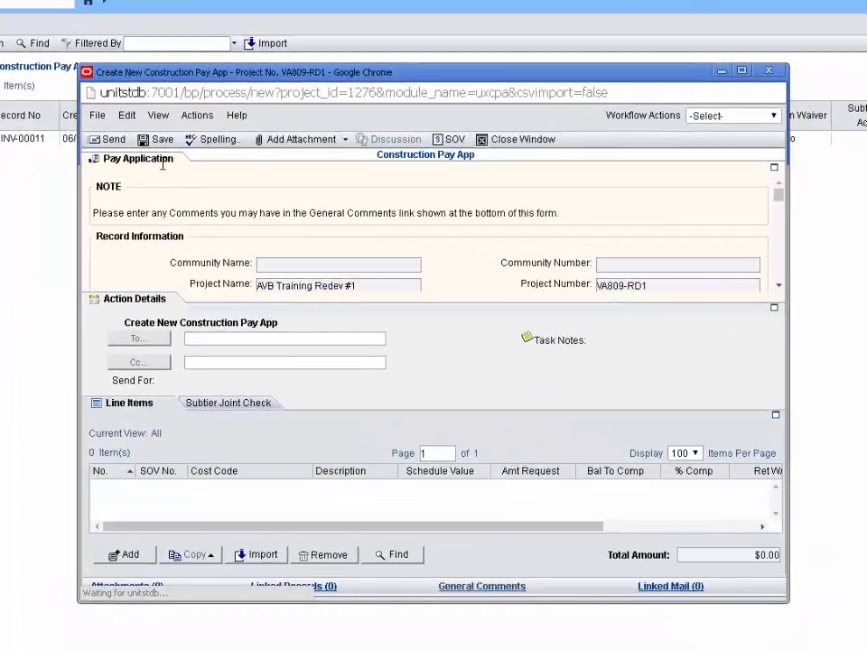
pyautogui.doubleClick(162, 164)
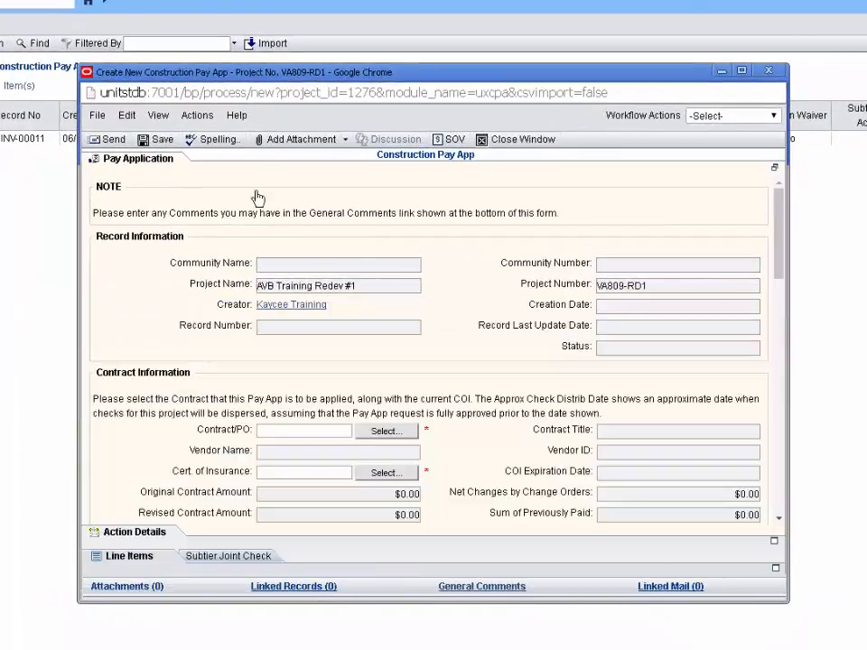
# Step: Set Progress Lien Waiver Attached to Yes in the pay app and select the VA809_KBDesigns record as the Vendor Progress Lien Waiver
pyautogui.scroll(-6, 504, 278)
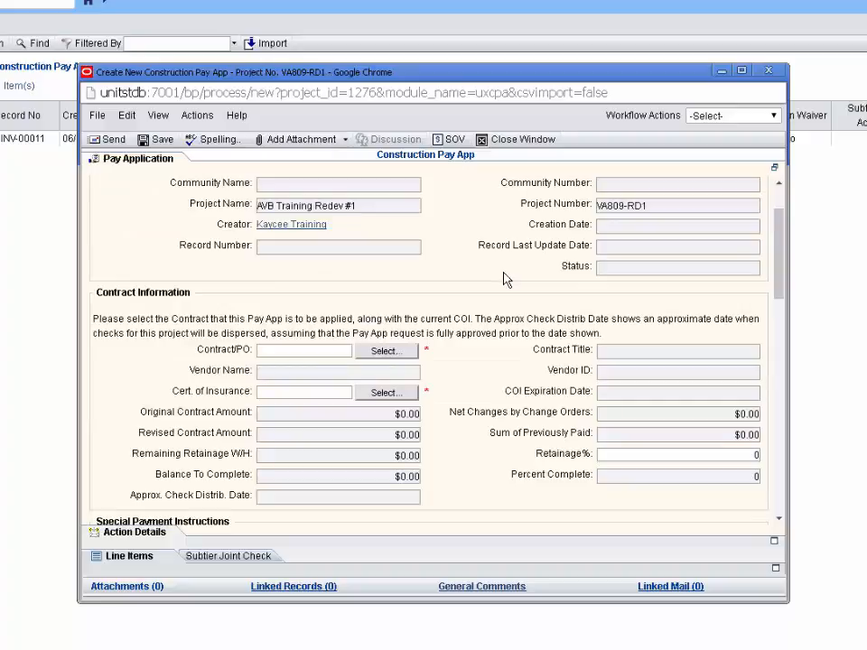
pyautogui.scroll(-5, 505, 272)
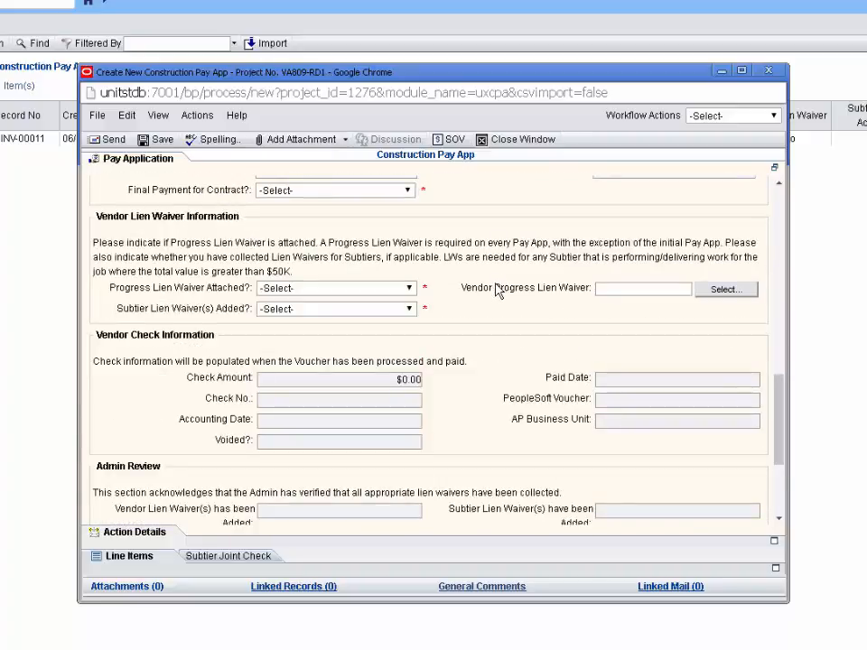
pyautogui.click(409, 288)
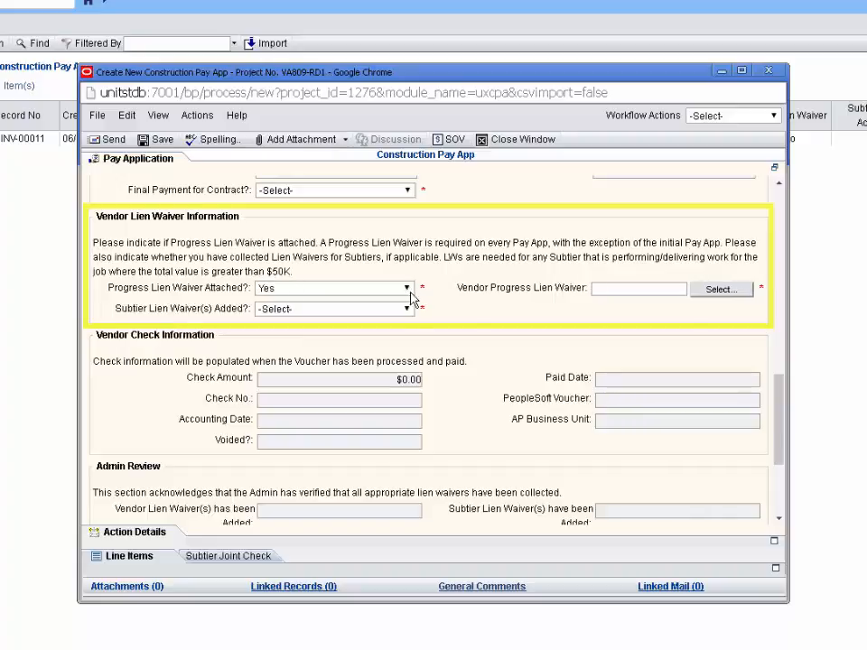
pyautogui.click(720, 290)
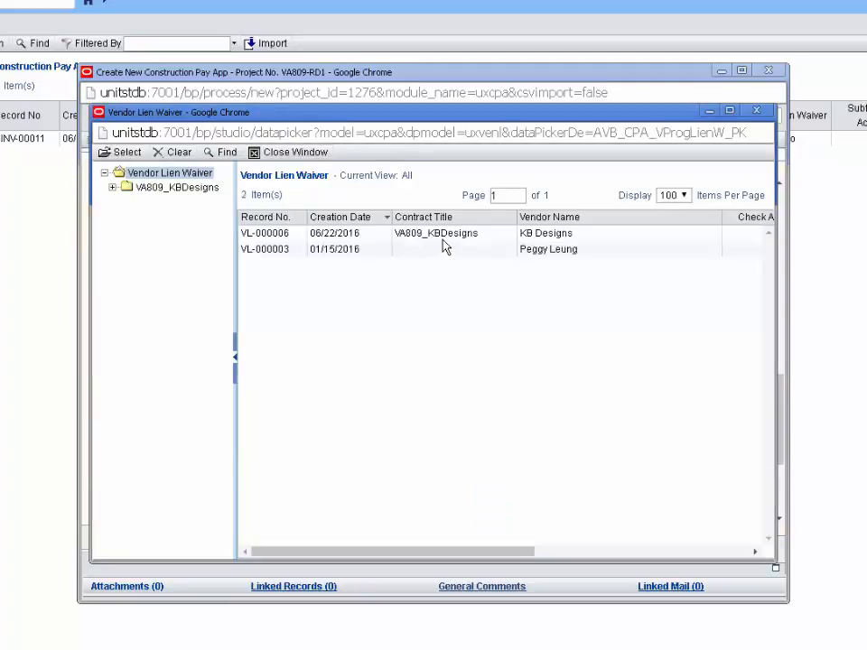
pyautogui.doubleClick(441, 237)
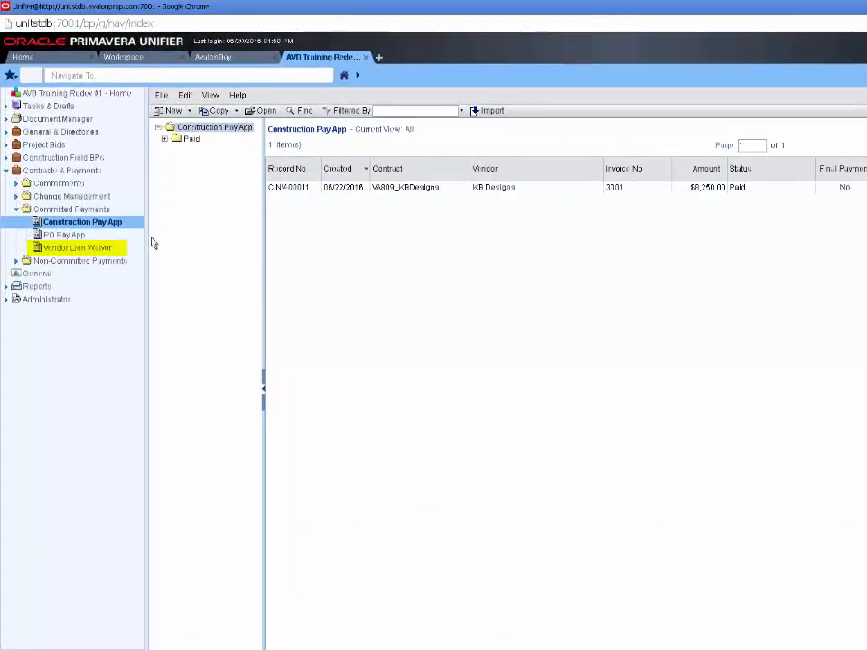
# Step: Open the VA809_KBDesigns record from the Vendor Lien Waiver log and generate its custom print with the Vendor Progress Lien Custom Print format
pyautogui.click(129, 253)
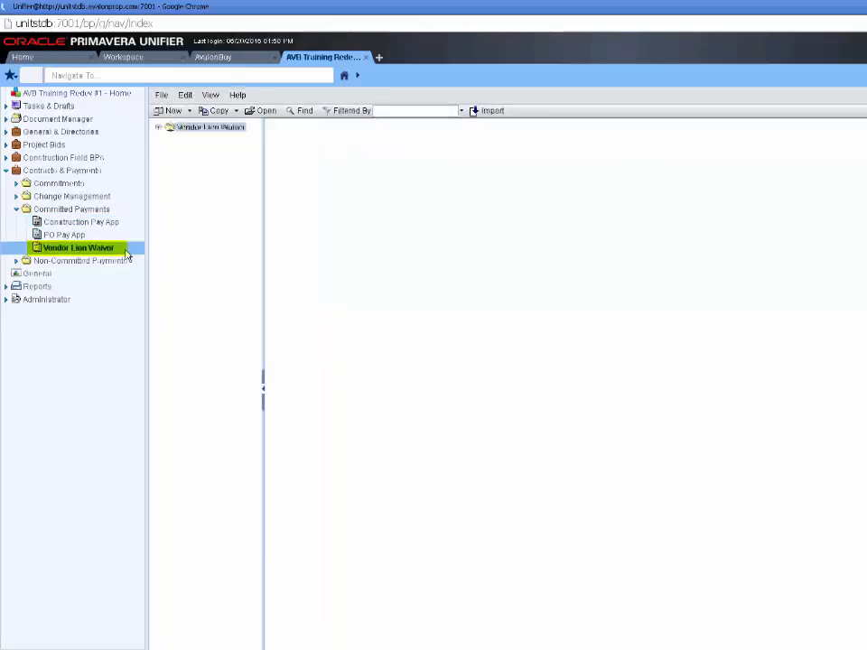
pyautogui.doubleClick(347, 177)
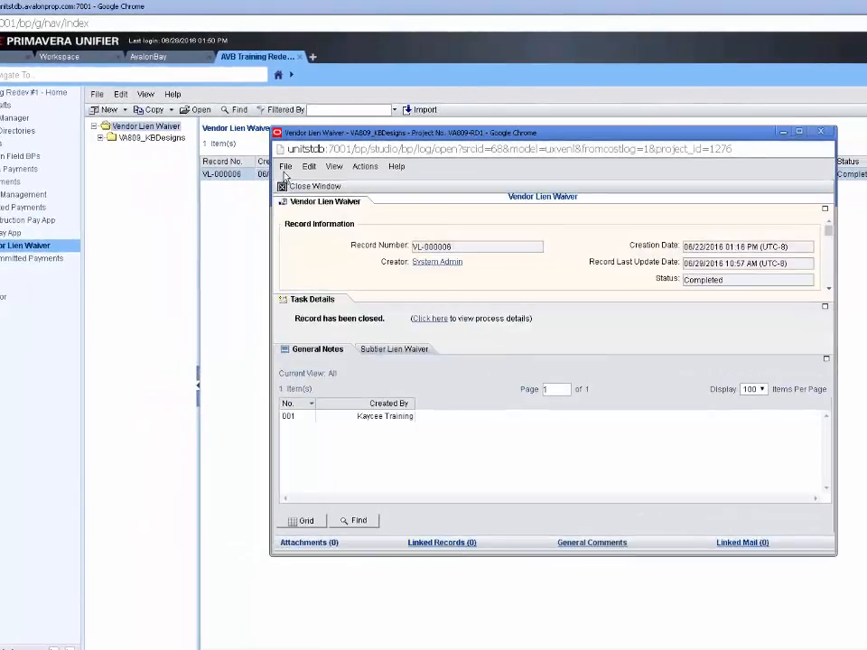
pyautogui.click(285, 168)
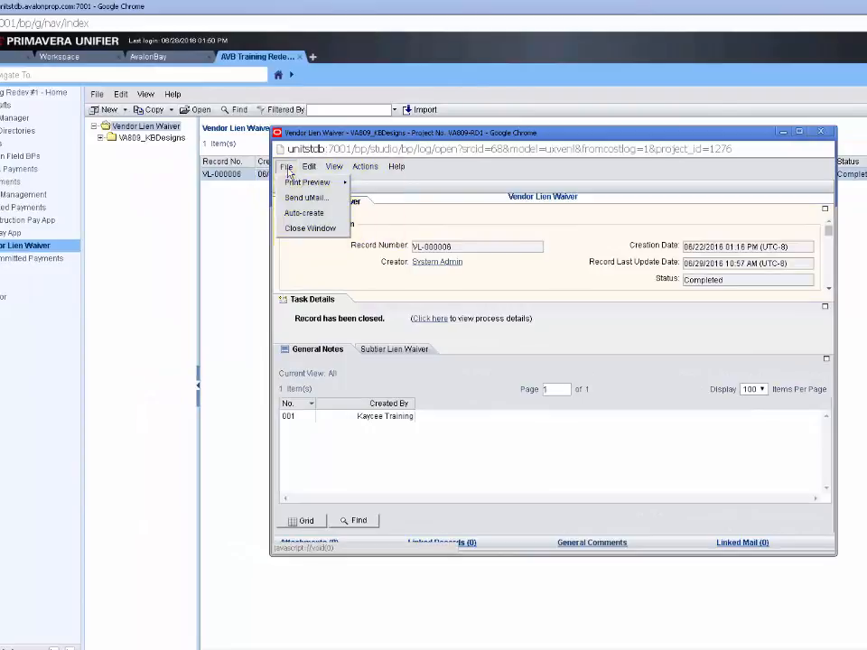
pyautogui.moveTo(312, 185)
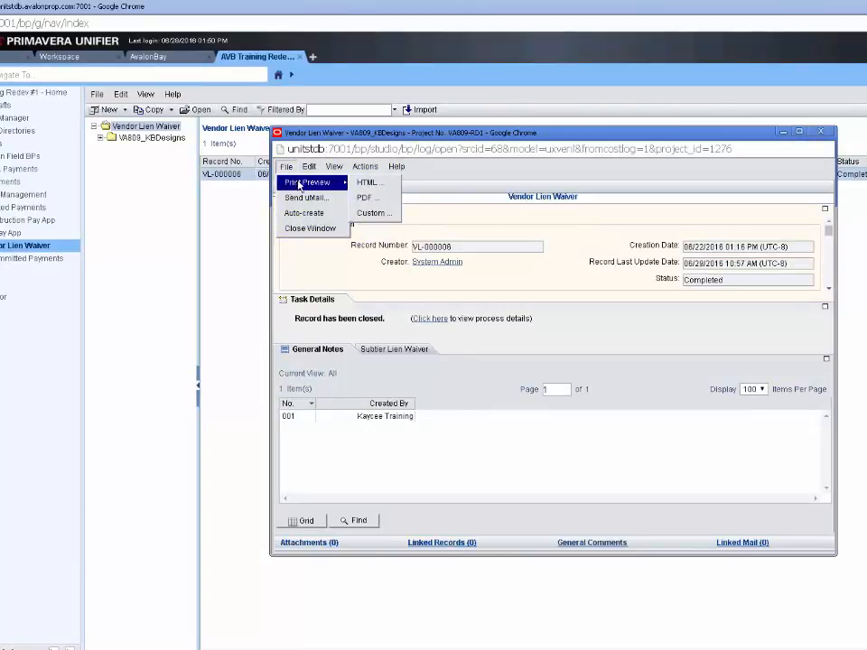
pyautogui.click(391, 217)
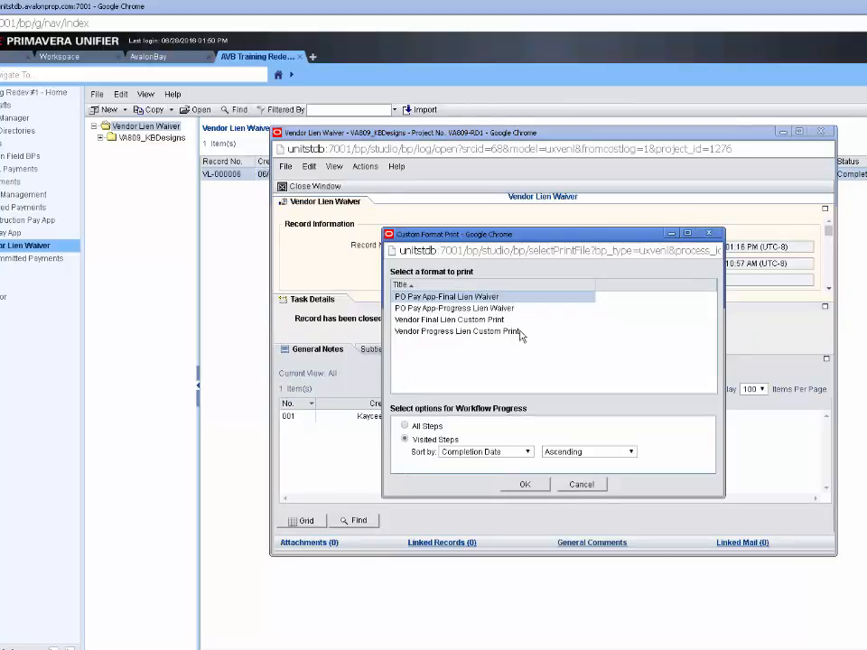
pyautogui.click(520, 332)
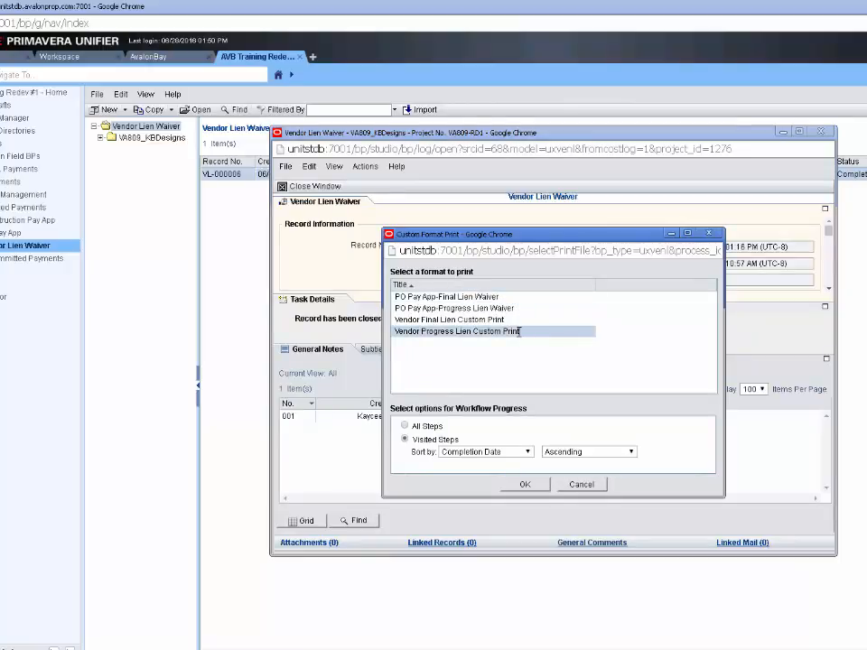
pyautogui.click(524, 485)
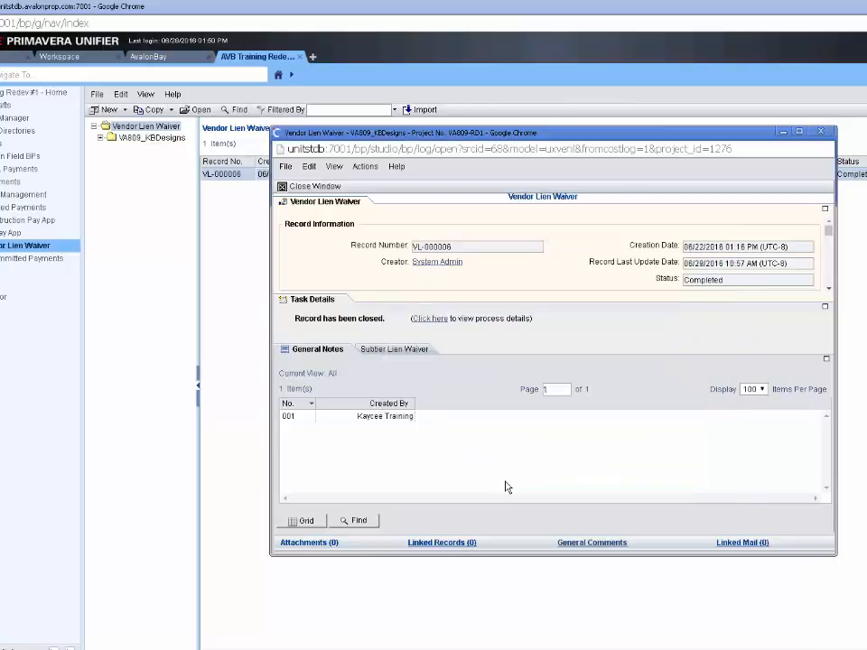
# Step: Open the downloaded lien waiver PDF in Adobe Reader, review it down to the signature block and bring up the file commands
pyautogui.click(400, 540)
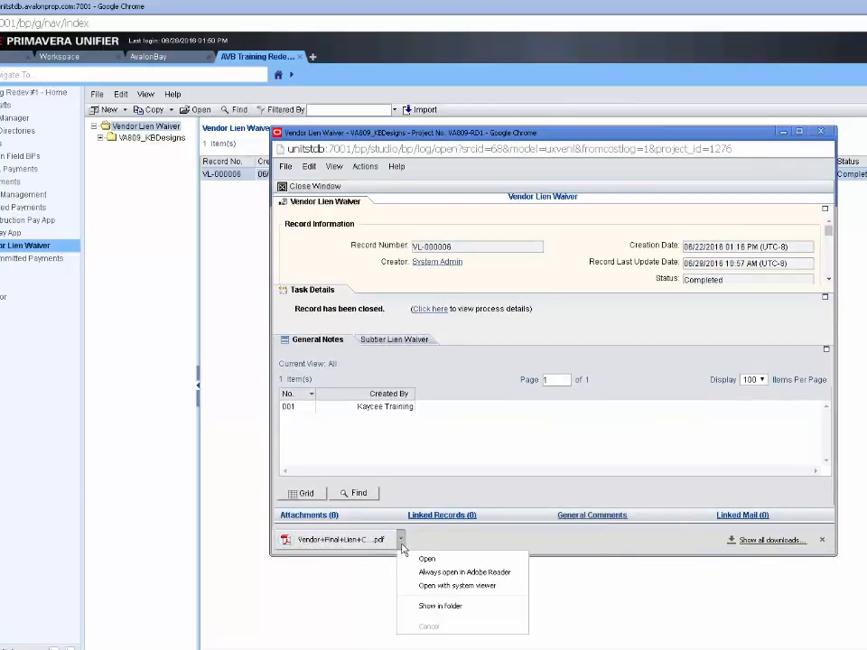
pyautogui.click(425, 575)
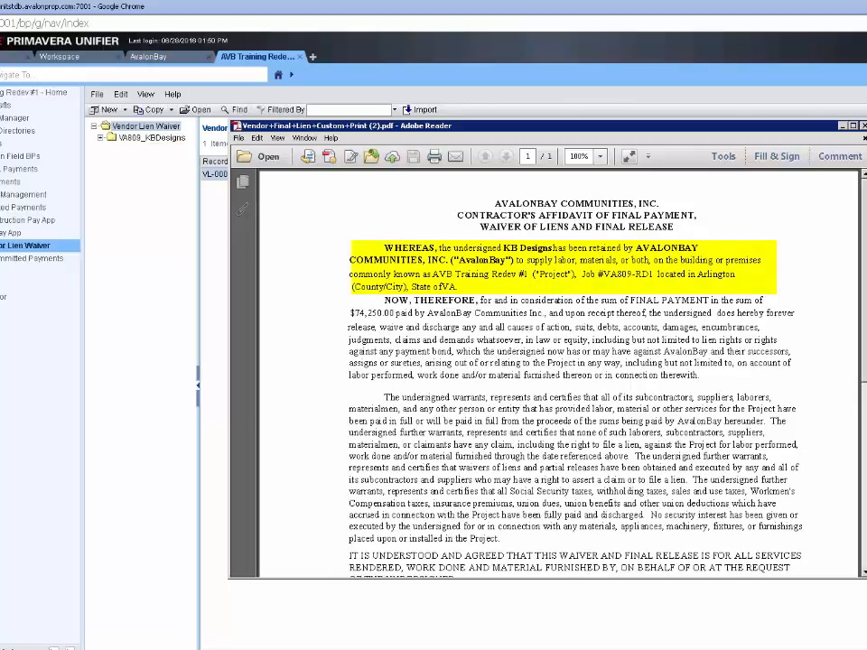
pyautogui.scroll(-5, 559, 374)
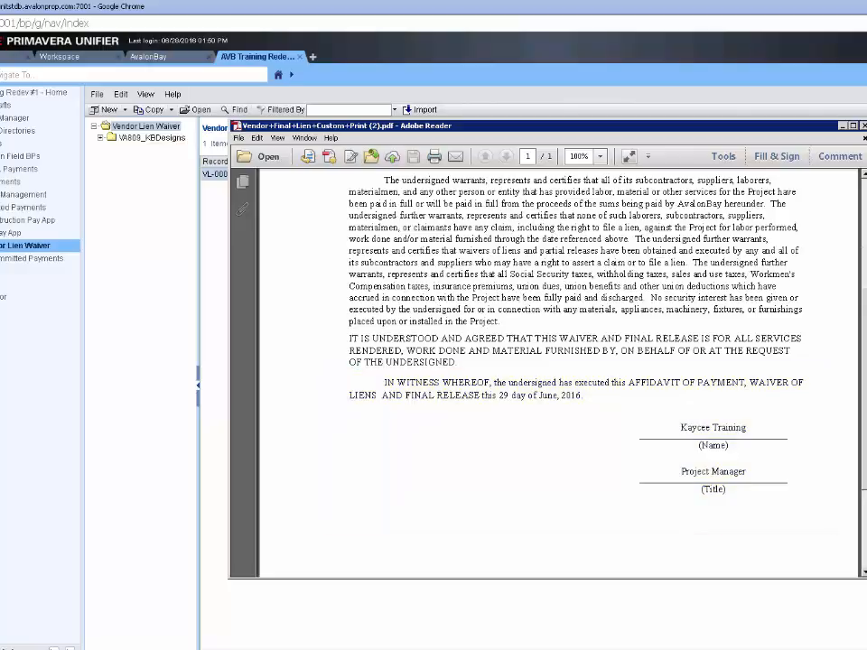
pyautogui.click(239, 138)
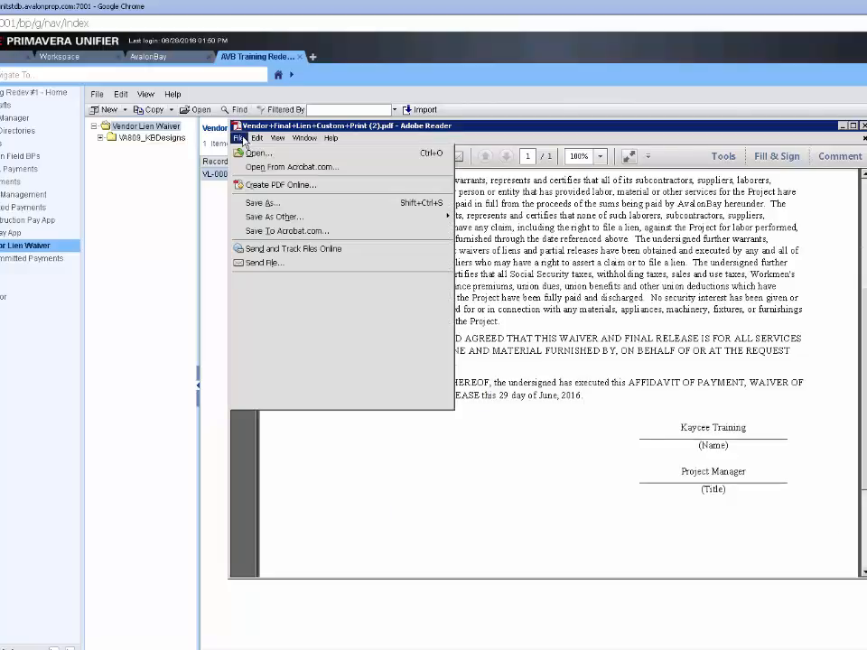